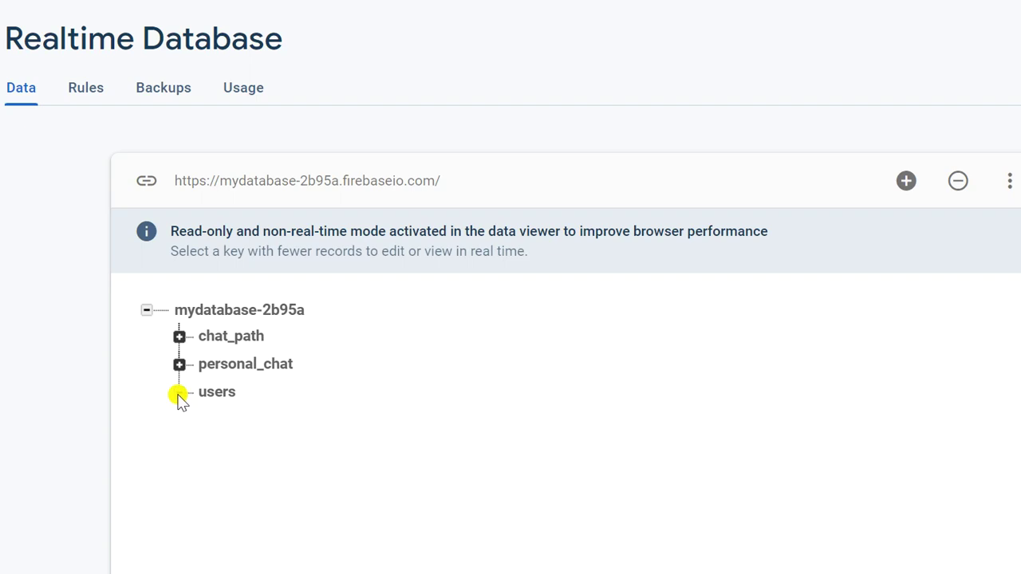
# Step: Expand the users node and its first user record to view the uid and username values
pyautogui.click(178, 394)
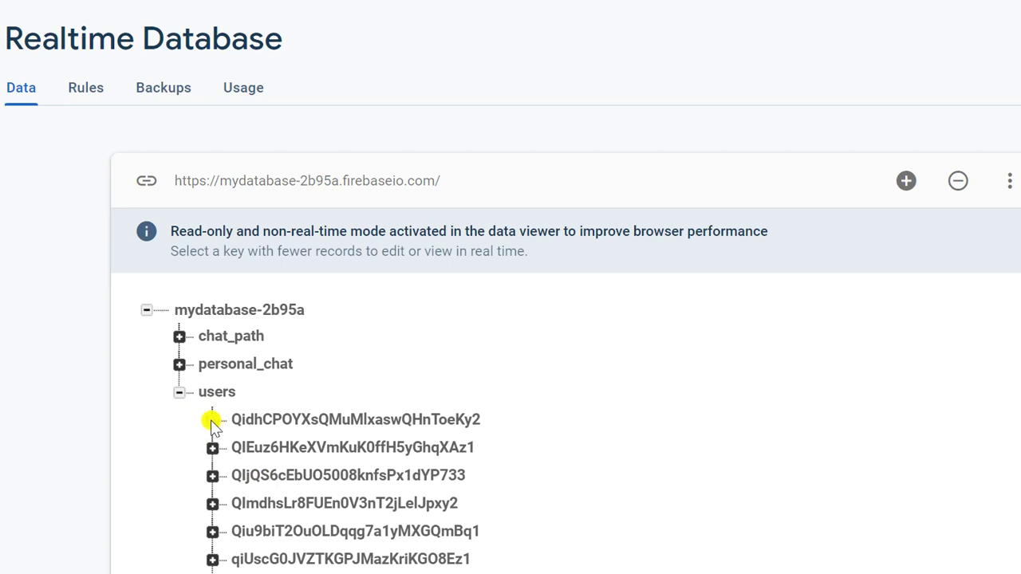
pyautogui.click(212, 420)
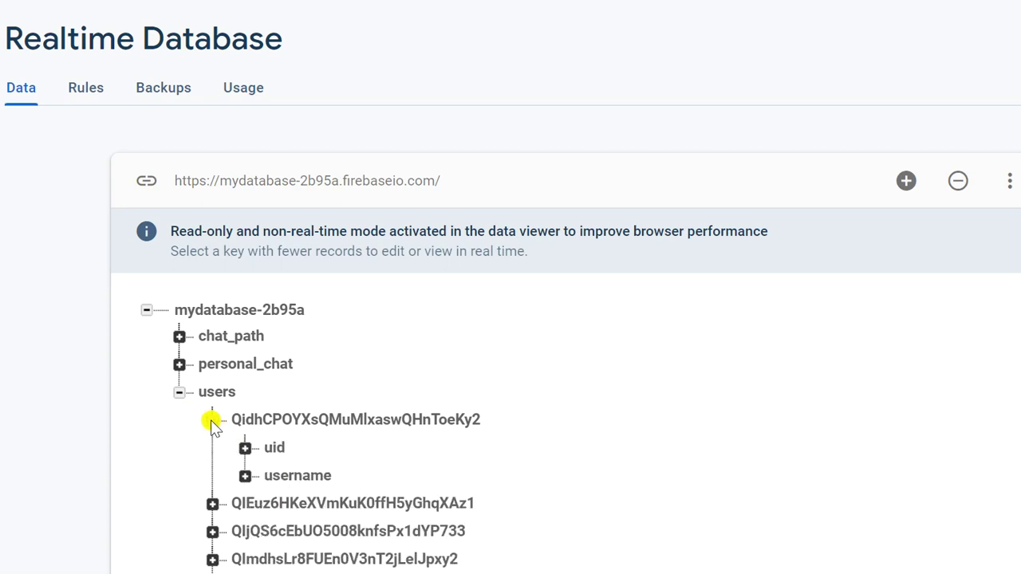
pyautogui.click(245, 476)
pyautogui.click(245, 449)
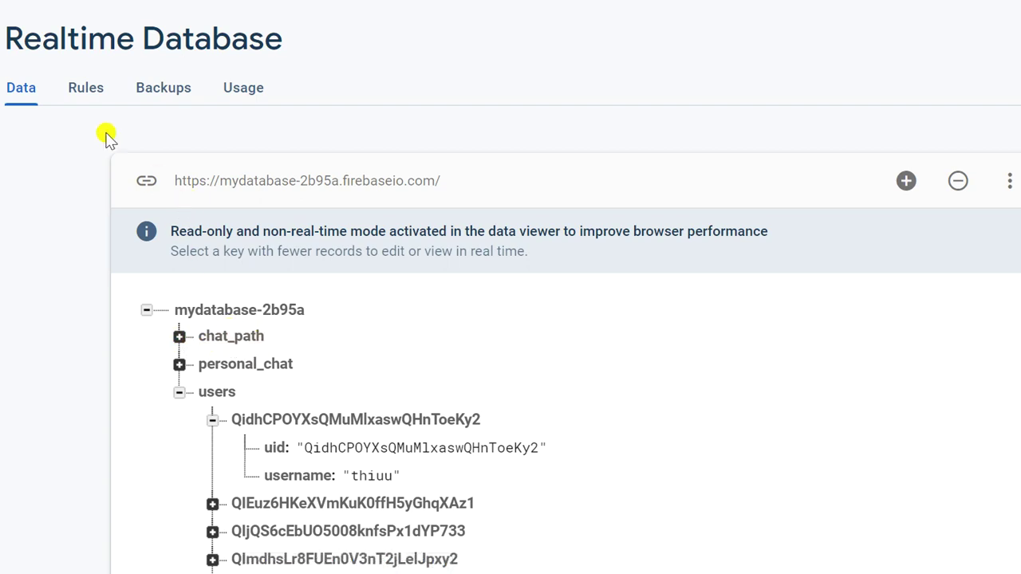
# Step: Open the database rules and examine where the users and chat_path rule blocks begin and end
pyautogui.click(86, 96)
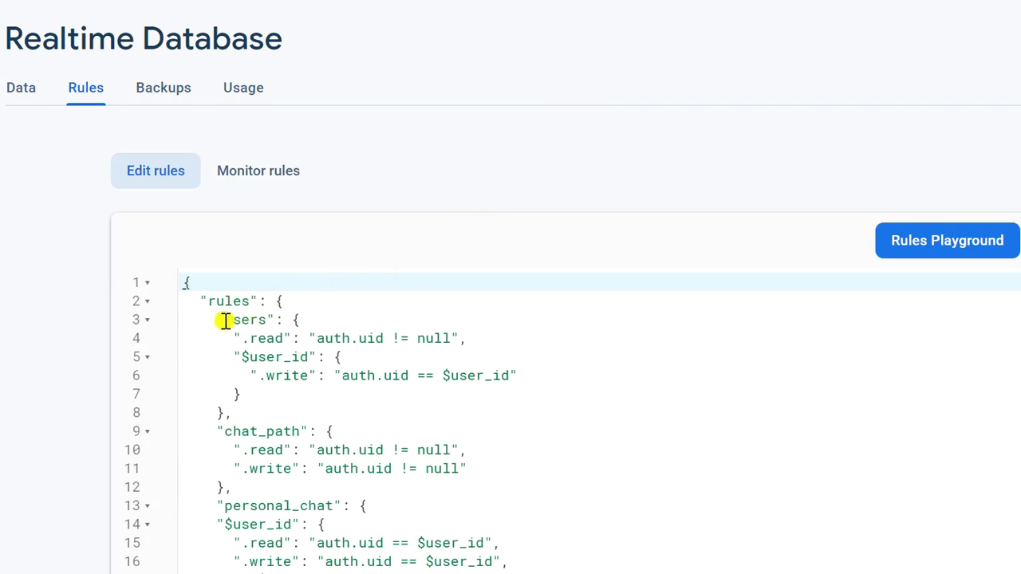
pyautogui.click(303, 322)
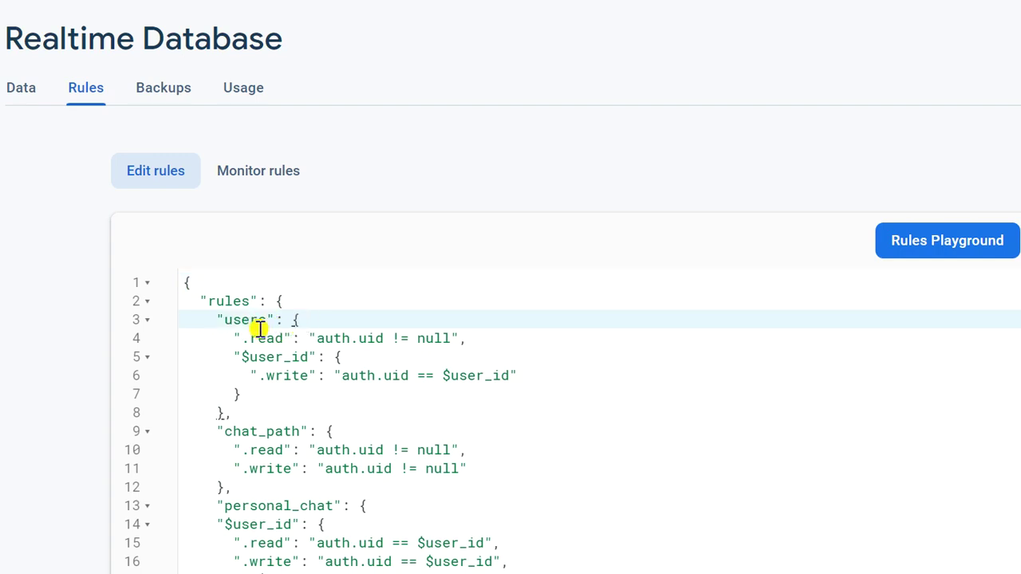
pyautogui.click(231, 412)
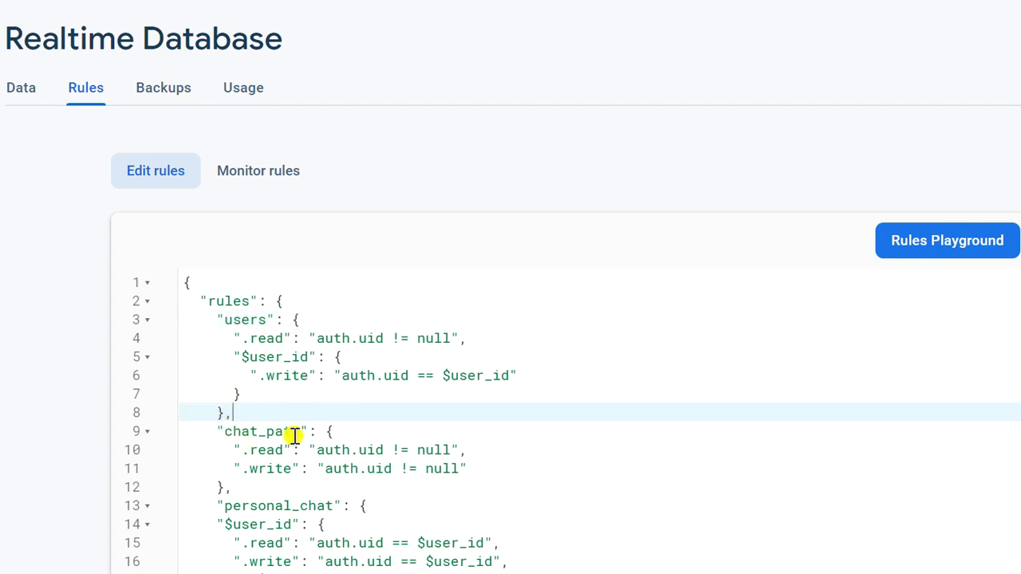
pyautogui.click(340, 431)
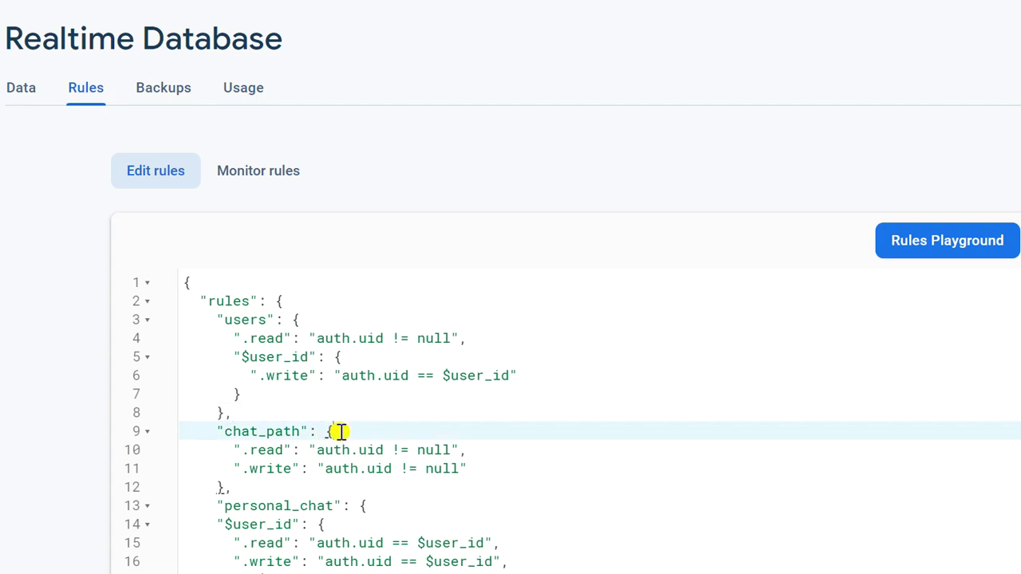
pyautogui.click(234, 490)
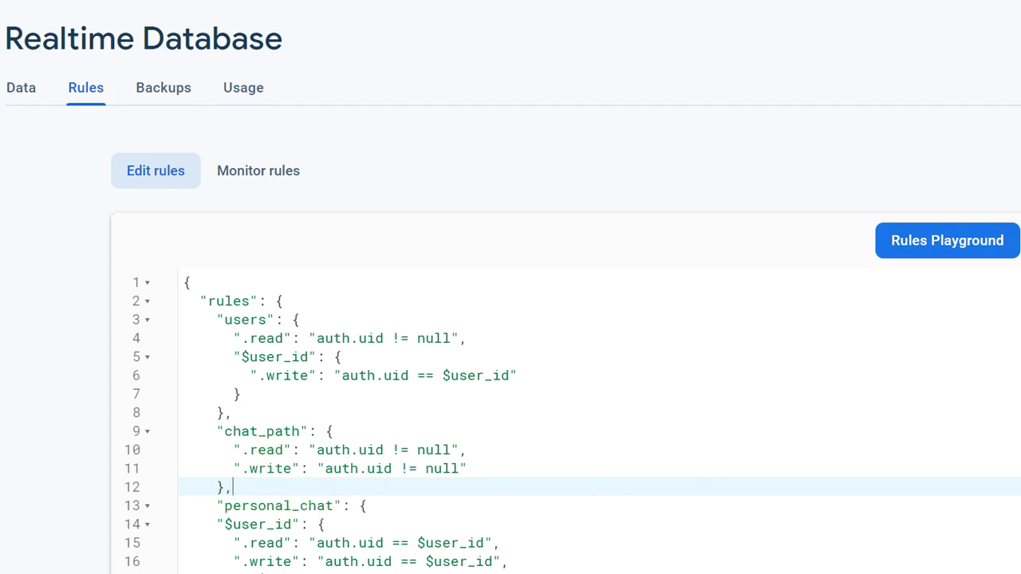
# Step: Examine the personal_chat rule block, including its nested $user_id and $uid rules and the closing braces of the rules file
pyautogui.scroll(-3, 559, 423)
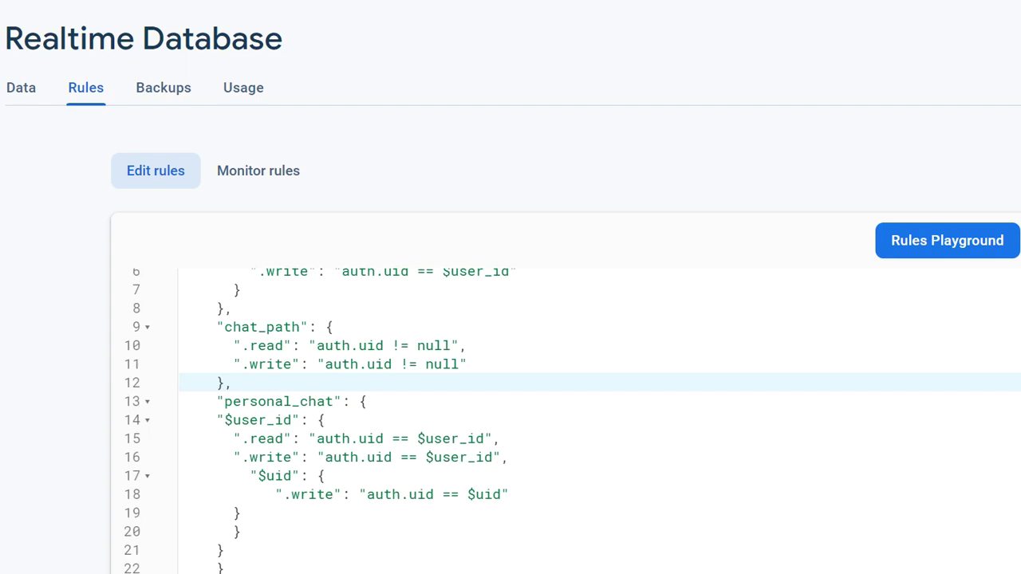
pyautogui.scroll(-2, 558, 359)
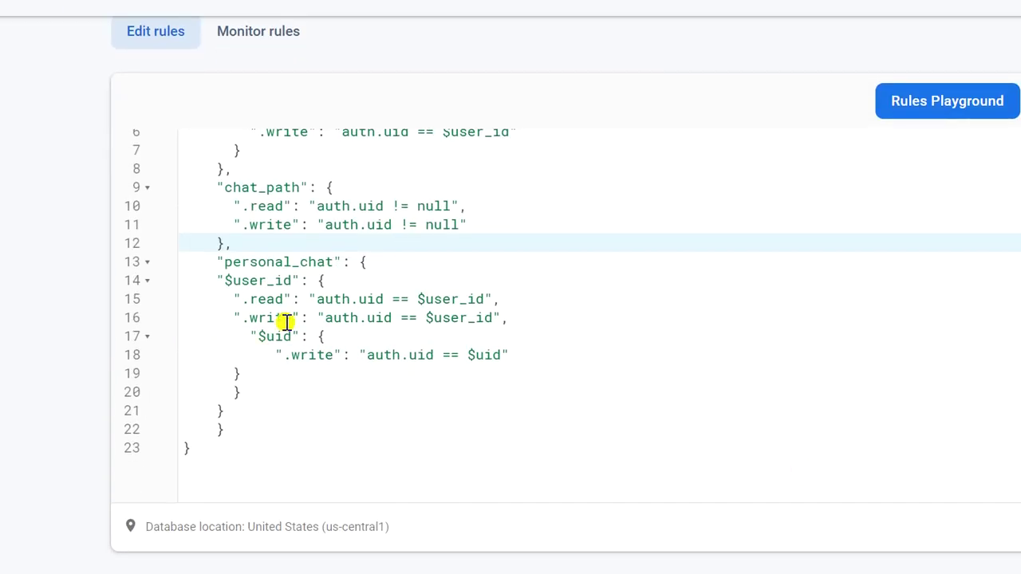
pyautogui.click(369, 261)
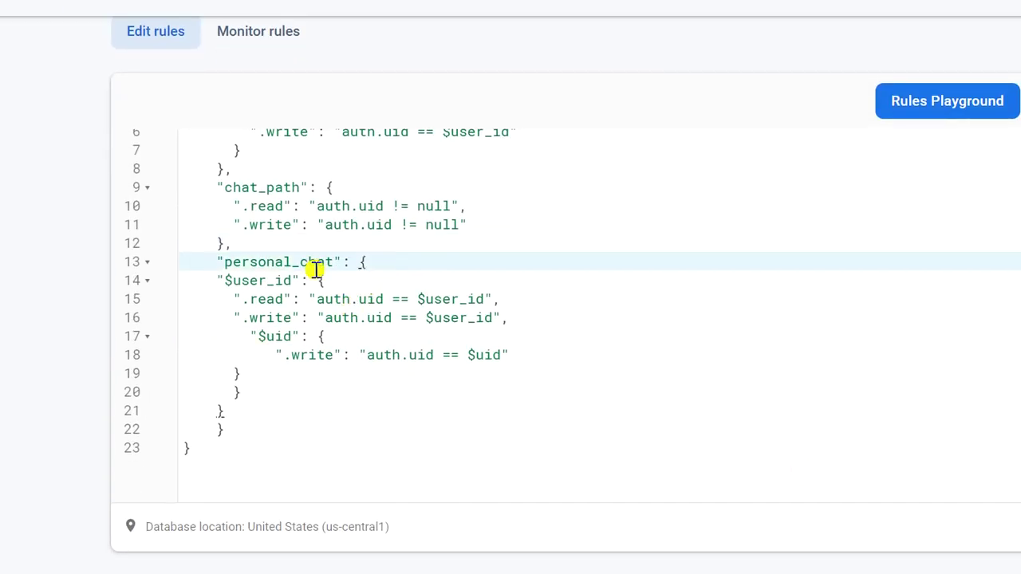
pyautogui.click(227, 413)
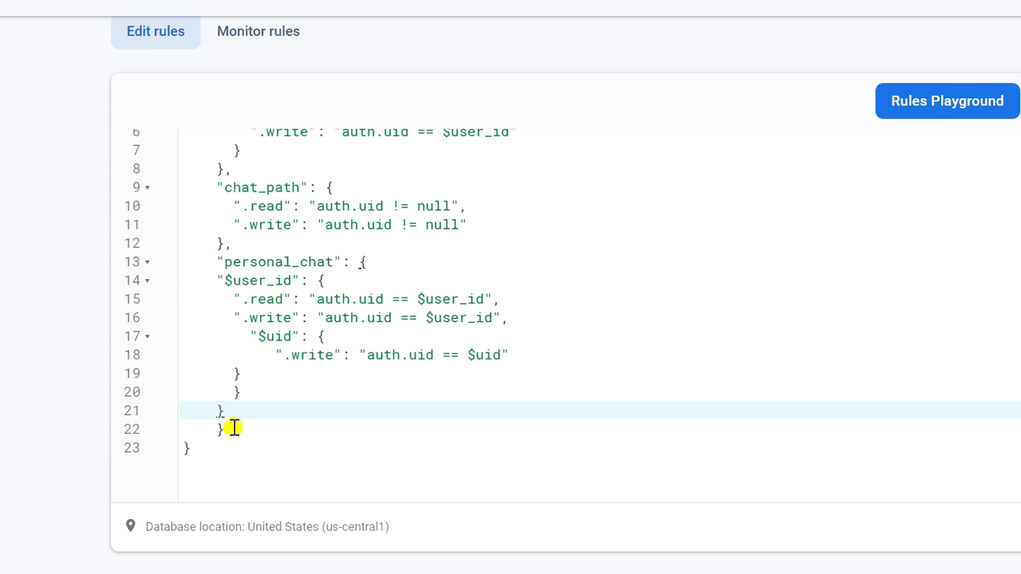
pyautogui.click(232, 434)
pyautogui.click(200, 449)
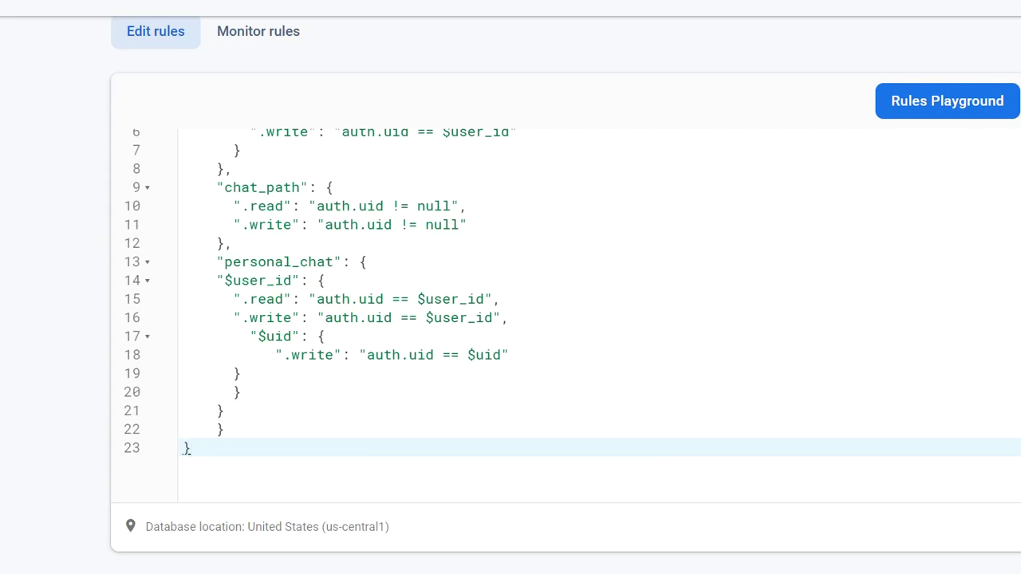
pyautogui.scroll(3, 1015, 239)
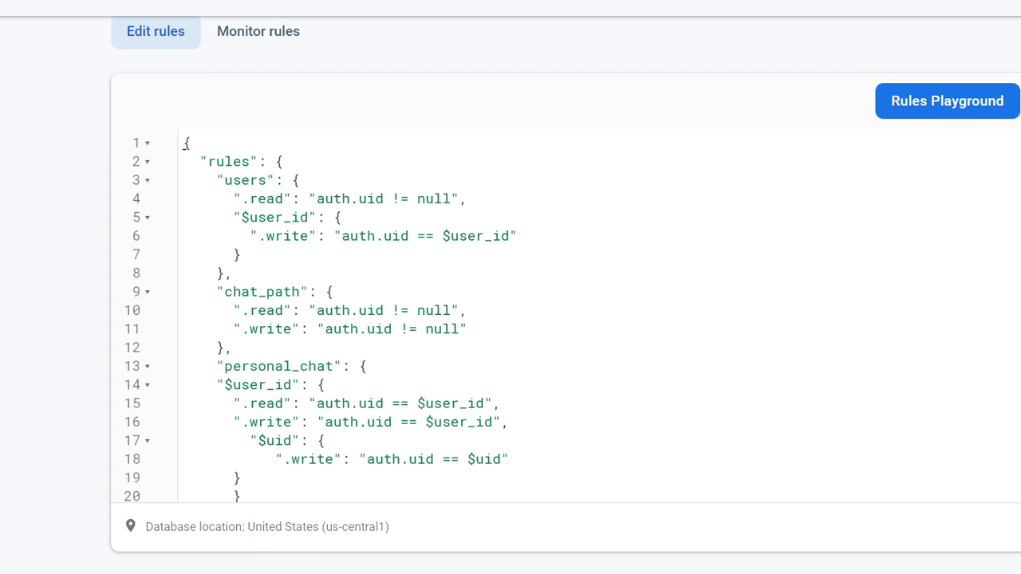
pyautogui.scroll(2, 510, 319)
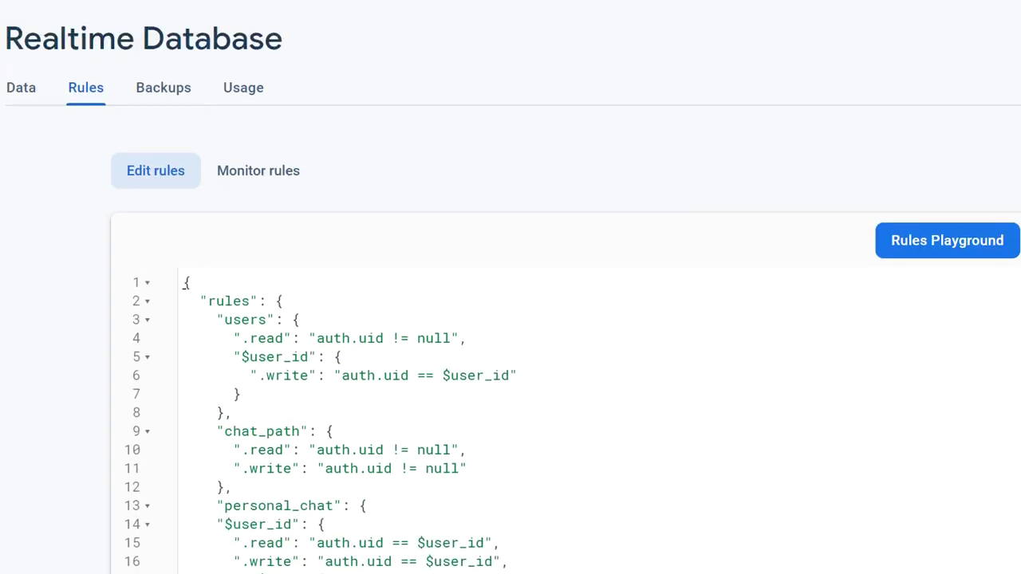
# Step: Open the personal_chat node in the database data and collapse both of its top-level user ID entries
pyautogui.click(22, 89)
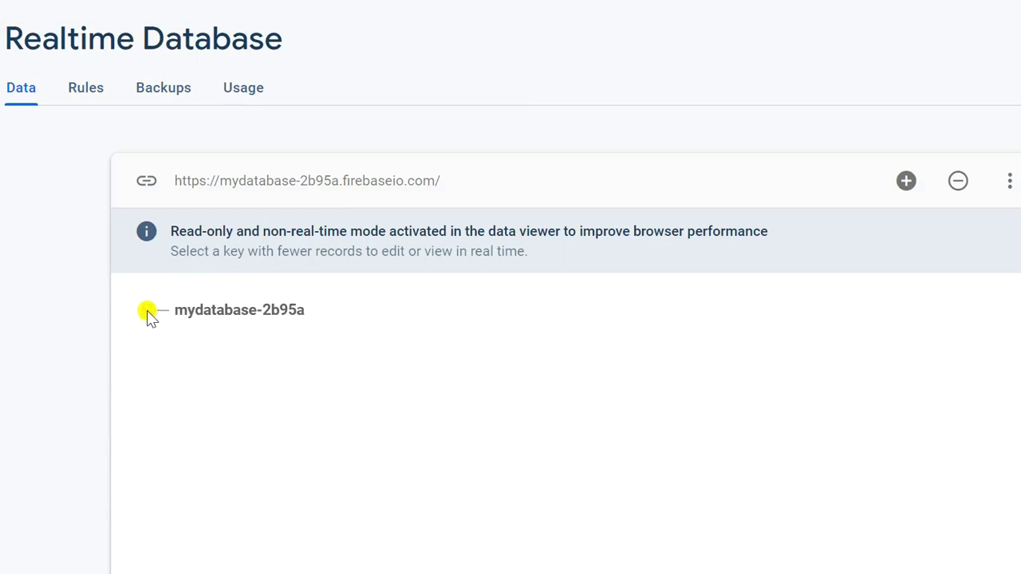
pyautogui.click(147, 310)
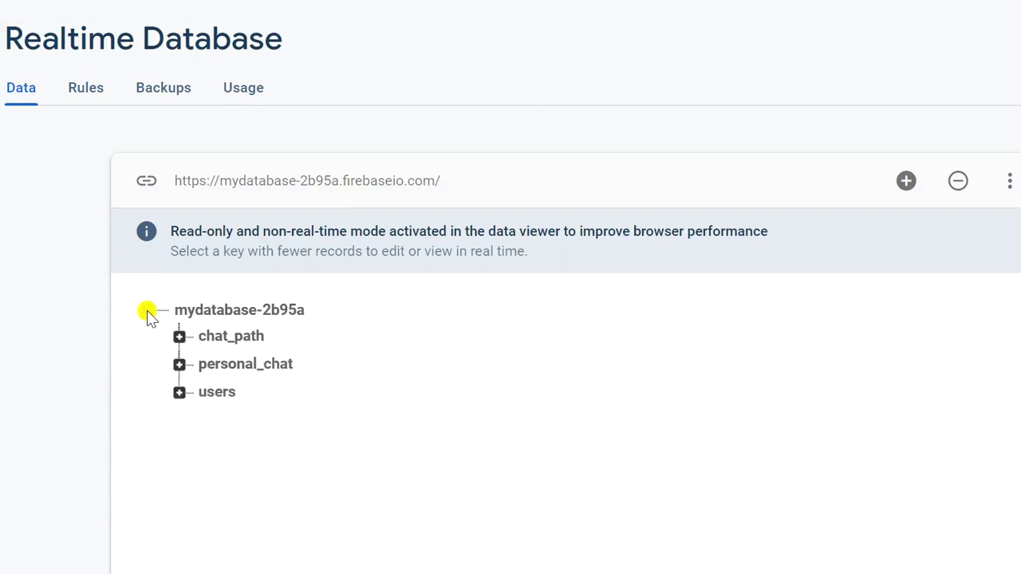
pyautogui.click(219, 371)
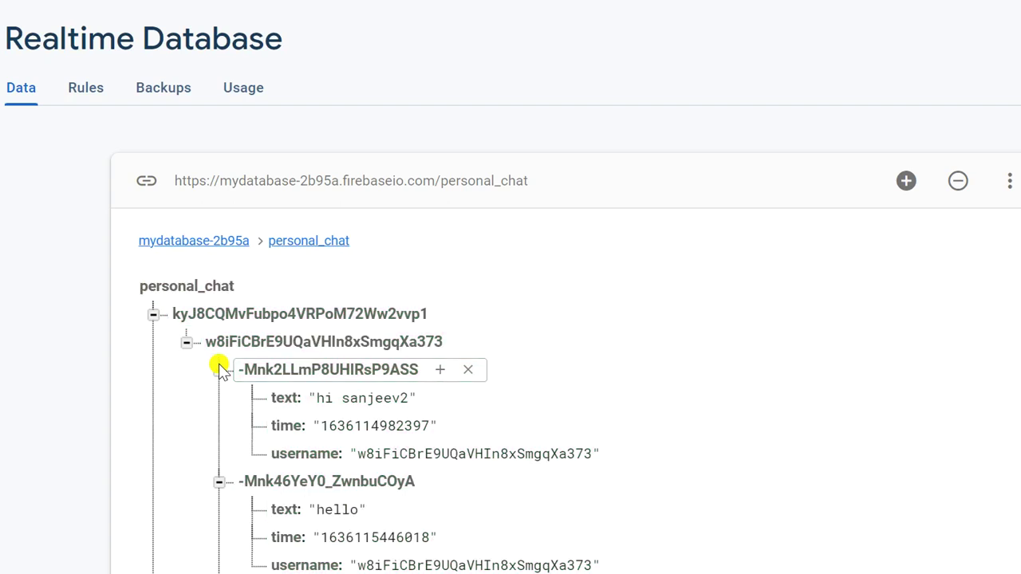
pyautogui.click(153, 315)
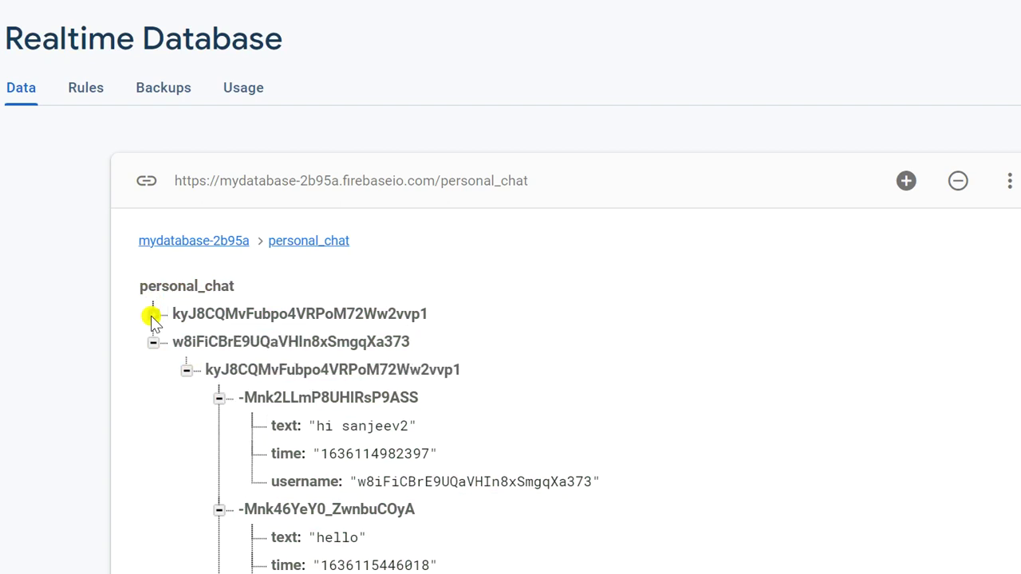
pyautogui.click(153, 343)
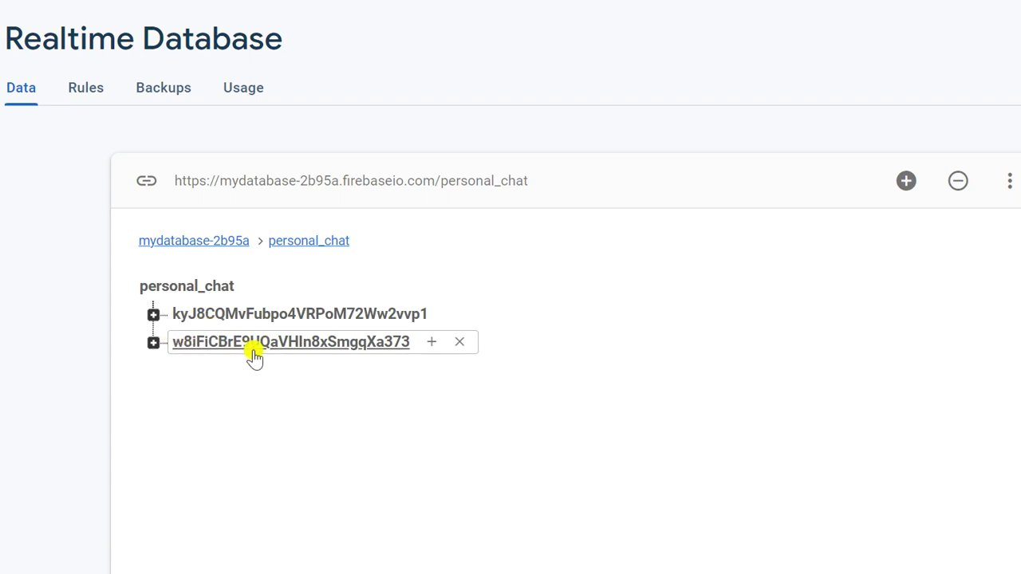
# Step: Expand both user ID entries under personal_chat and compare the messages stored for each user
pyautogui.click(153, 343)
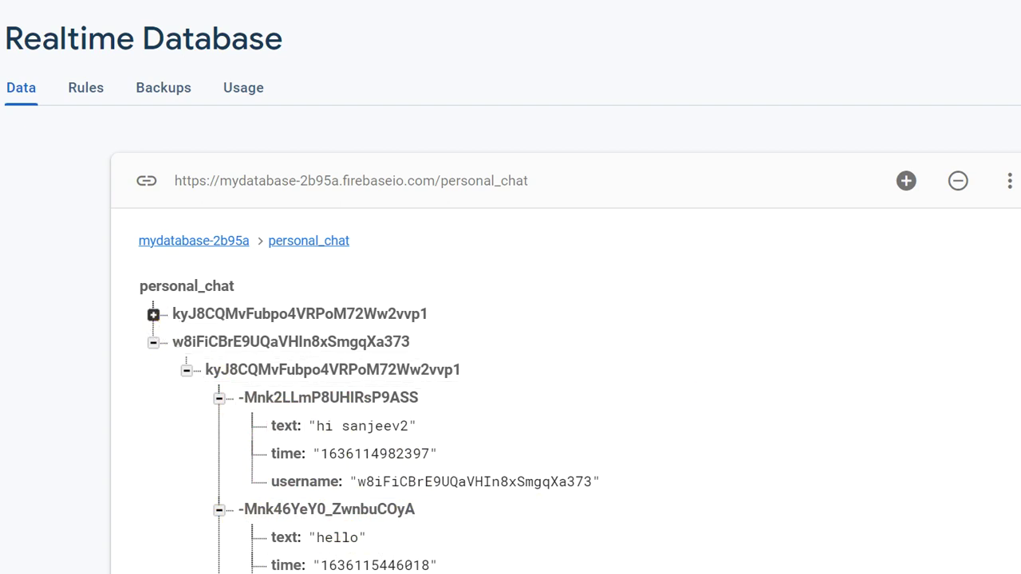
pyautogui.scroll(-1, 412, 319)
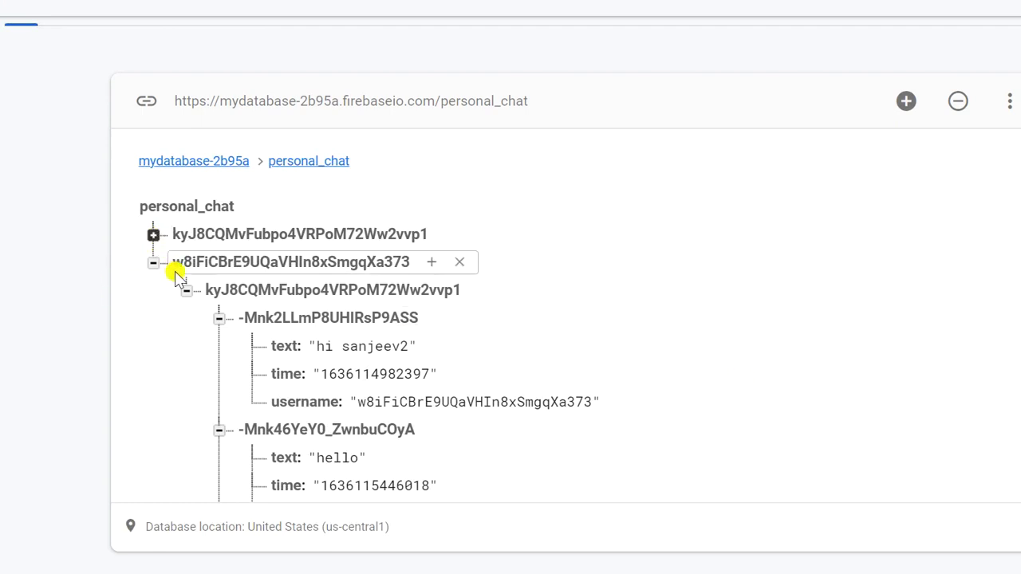
pyautogui.click(153, 236)
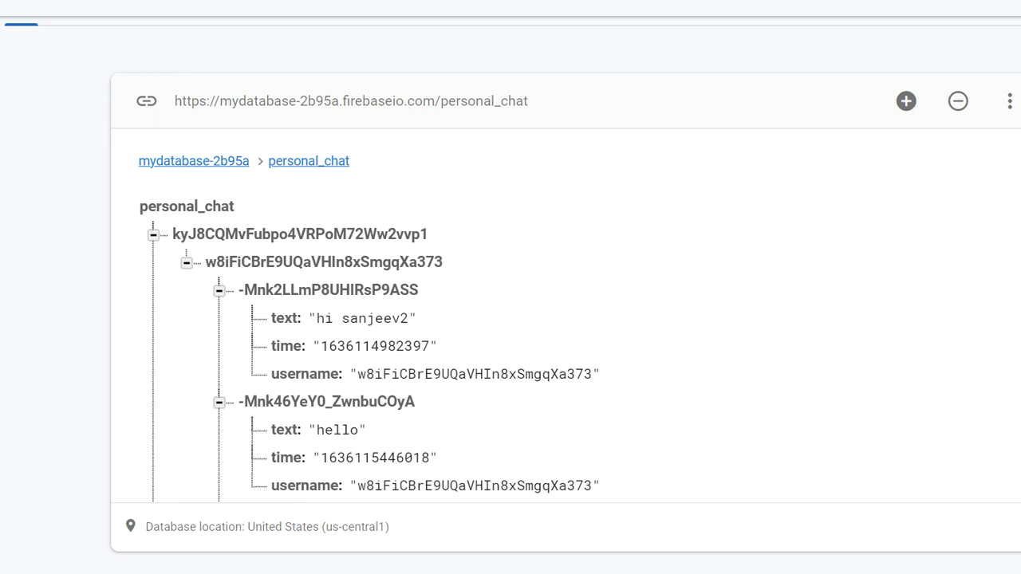
pyautogui.scroll(-3, 364, 328)
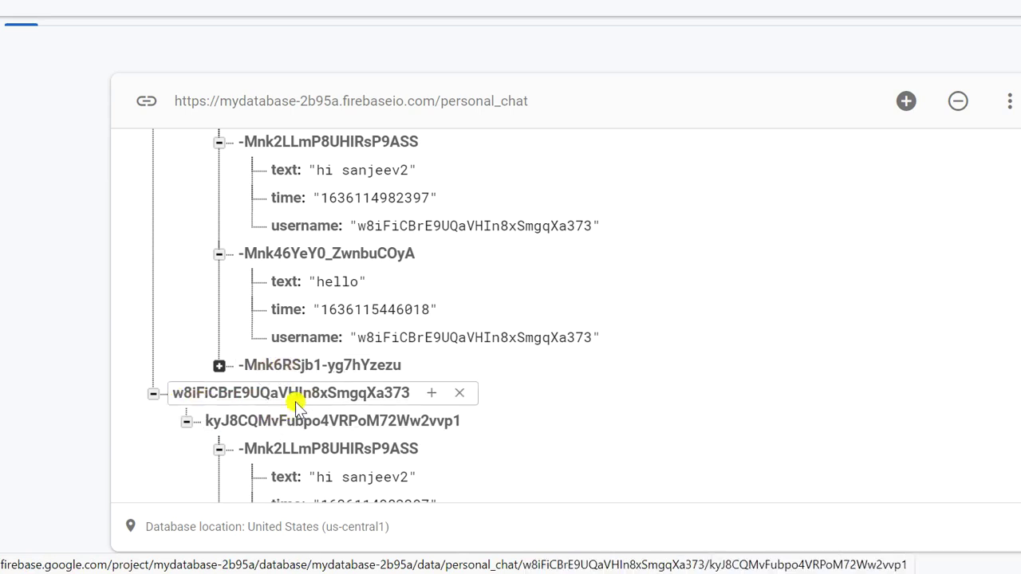
pyautogui.click(303, 227)
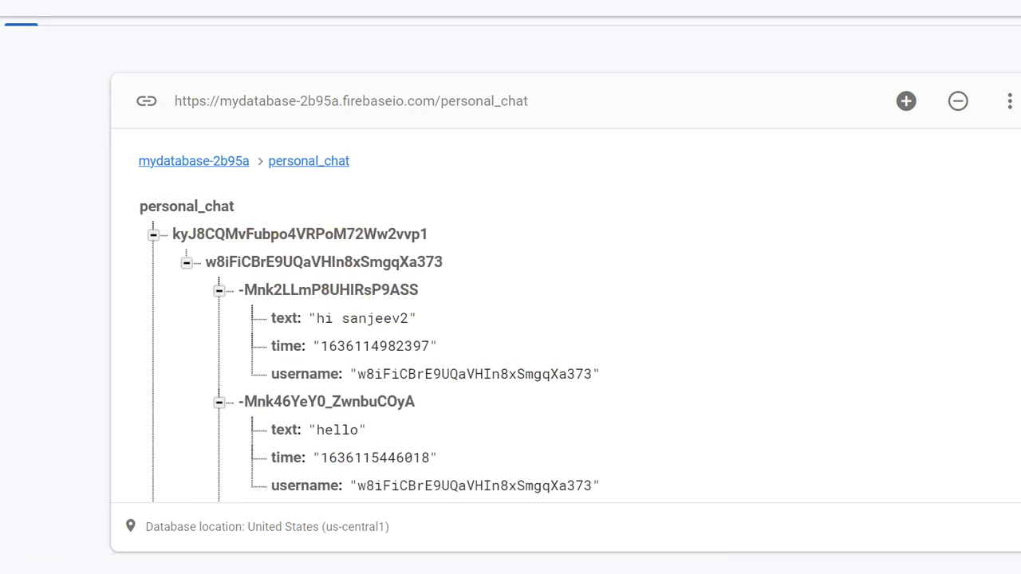
pyautogui.scroll(-4, 511, 319)
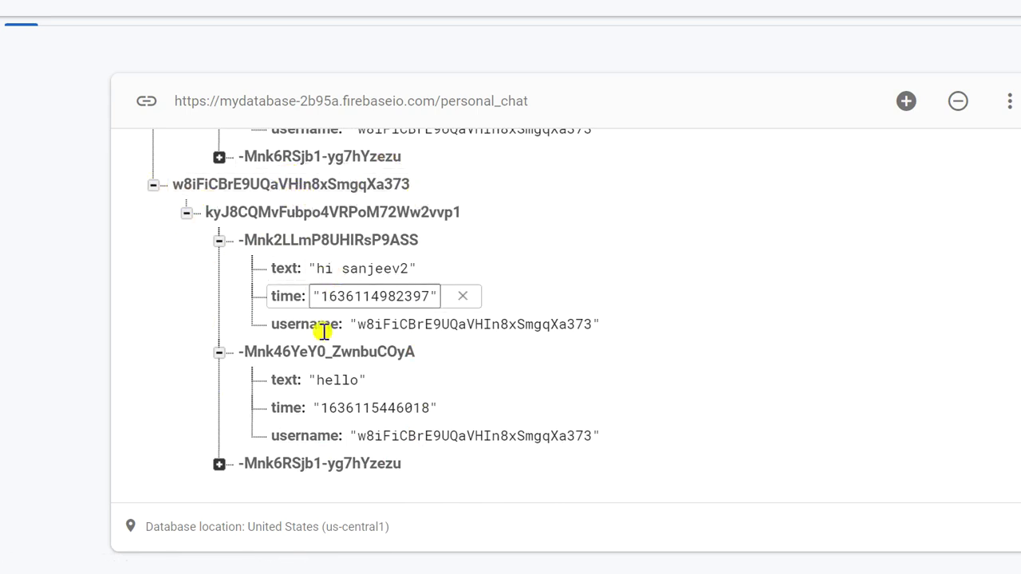
# Step: Expand the third message in both users' chats and compare its text, time and username fields
pyautogui.click(219, 465)
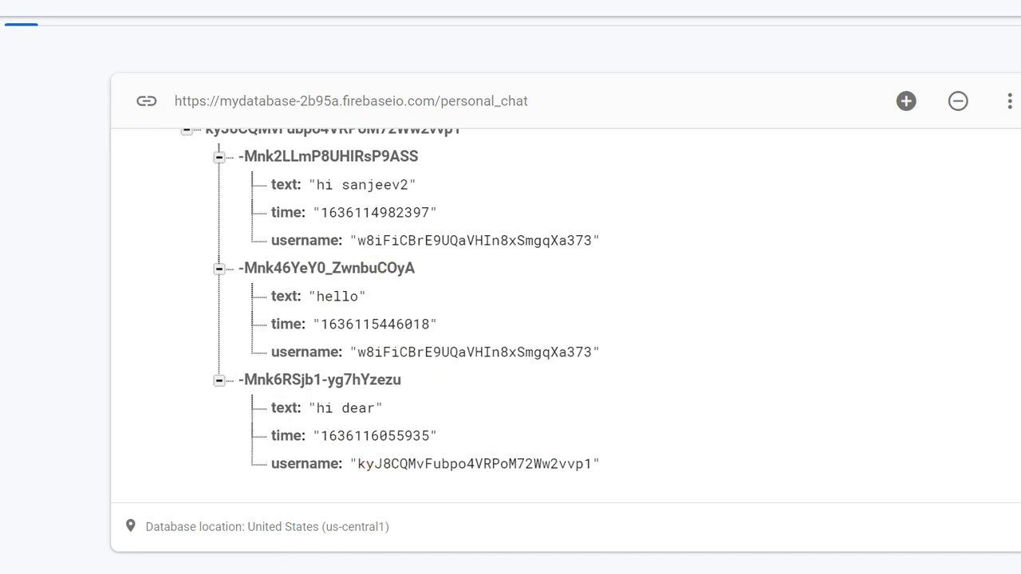
pyautogui.scroll(2, 1016, 236)
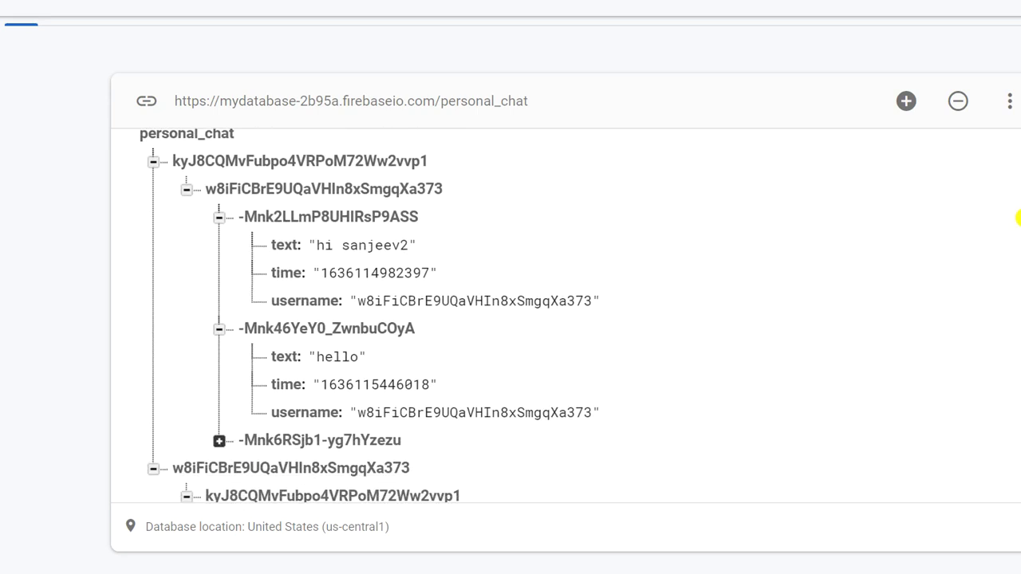
pyautogui.click(219, 441)
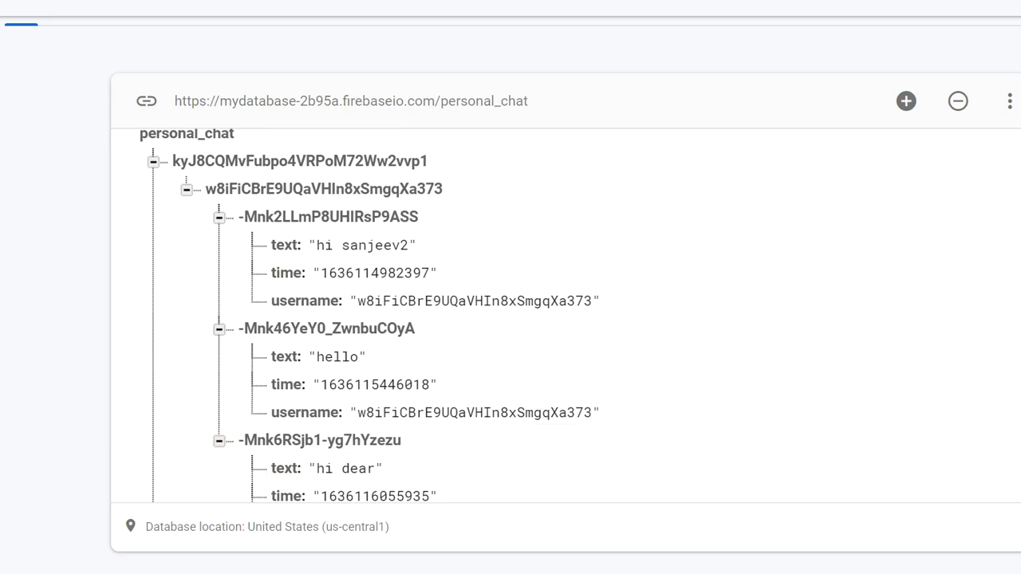
pyautogui.scroll(-1, 1019, 244)
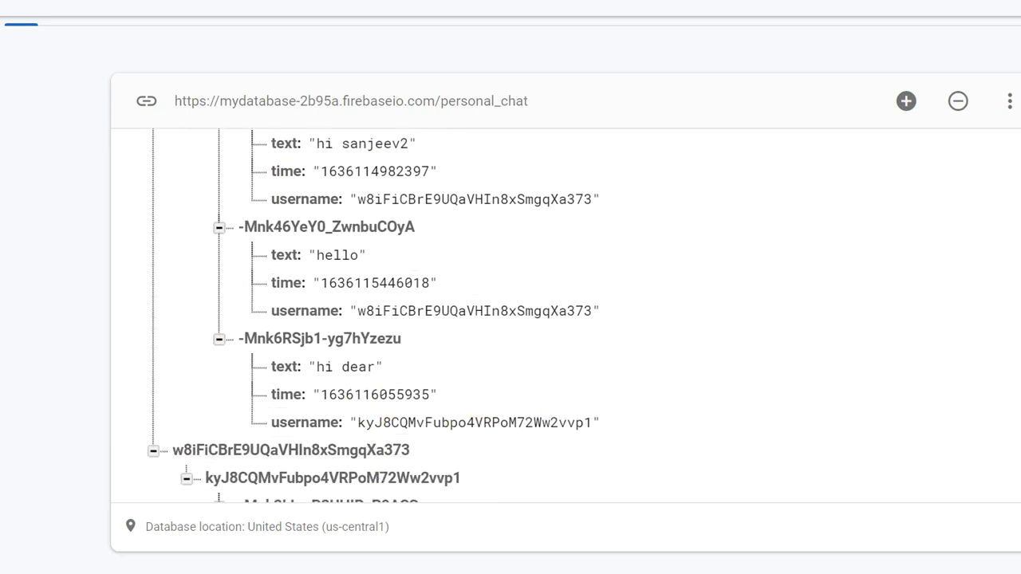
pyautogui.scroll(1, 1007, 267)
pyautogui.scroll(2, 1018, 212)
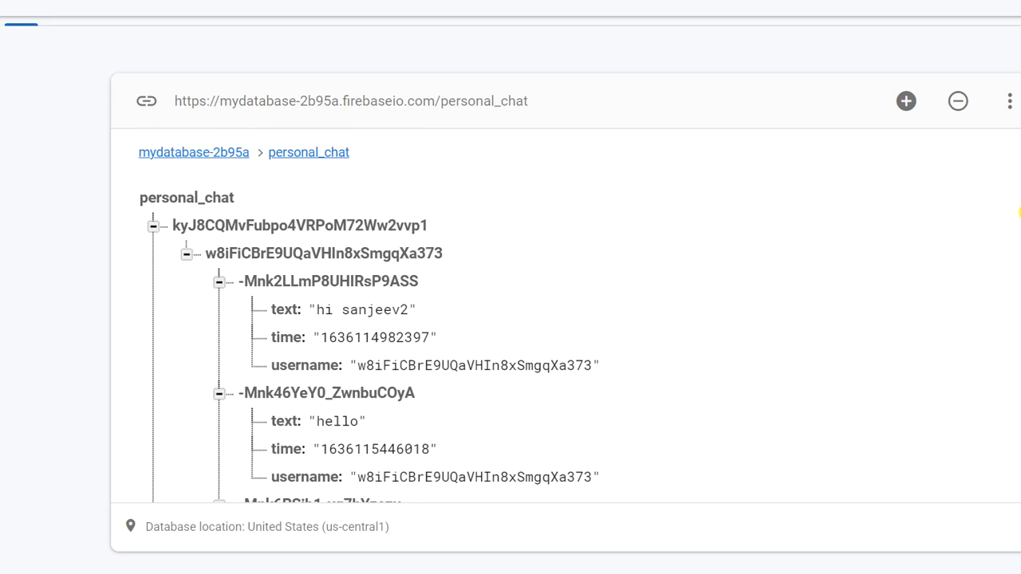
# Step: Collapse the nested user ID entry under each personal_chat user and return to the database rules
pyautogui.click(186, 254)
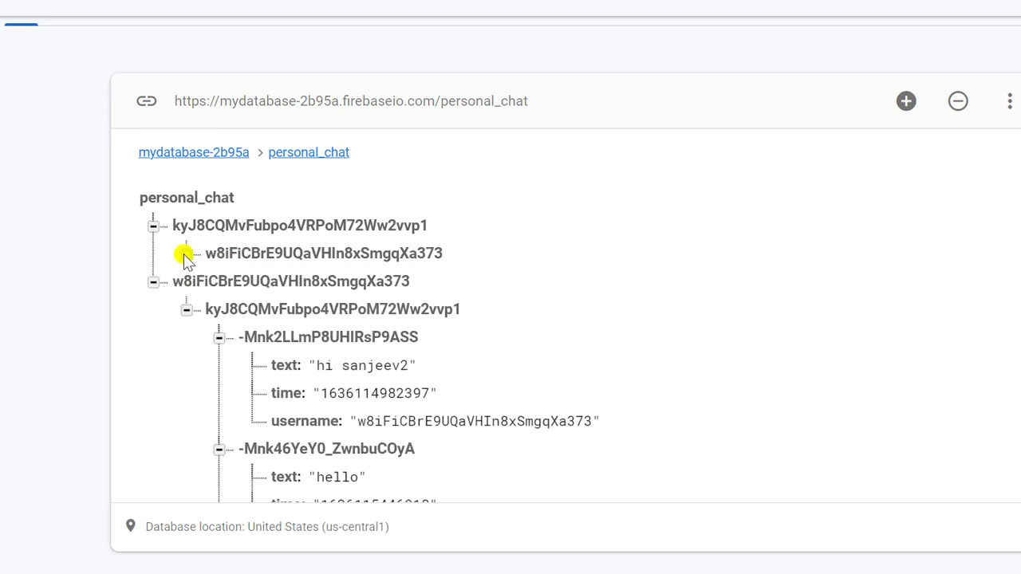
pyautogui.click(186, 309)
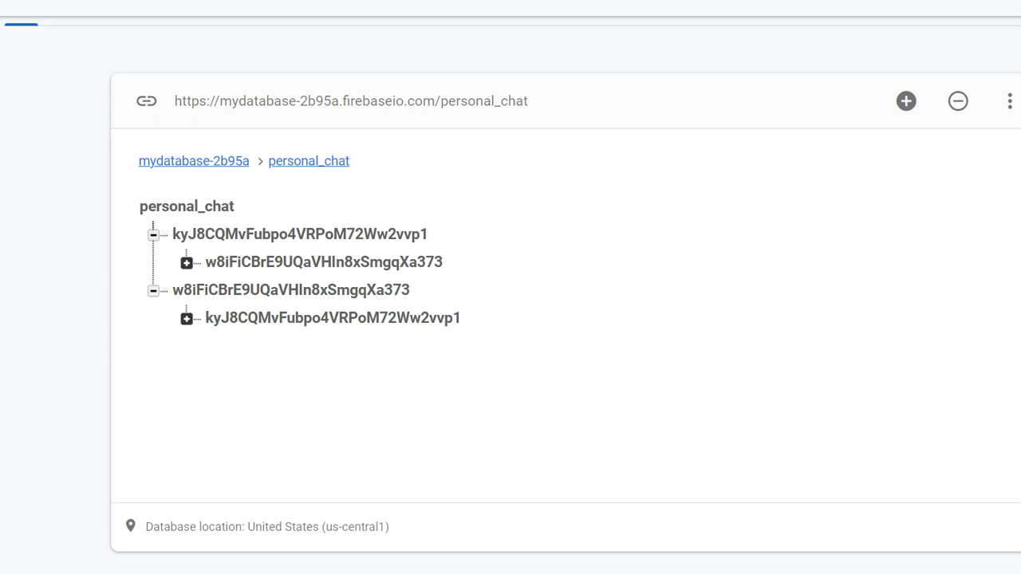
pyautogui.scroll(2, 510, 319)
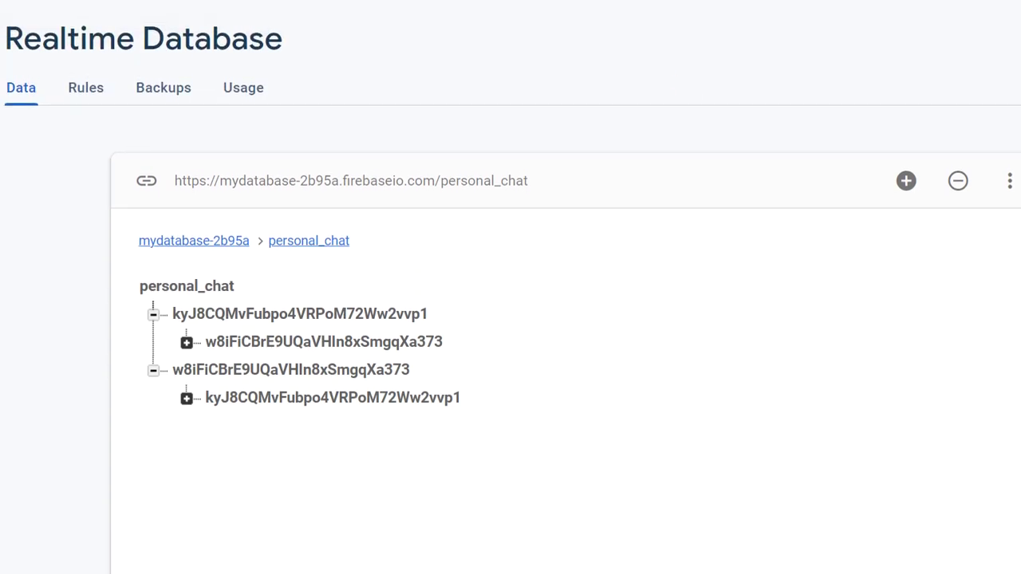
pyautogui.click(87, 90)
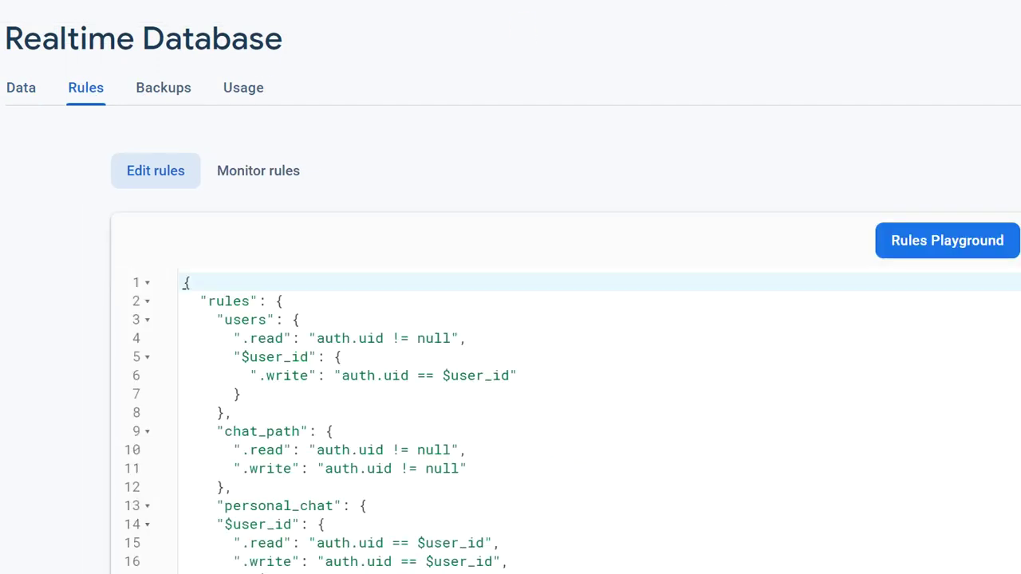
# Step: Examine the personal_chat rules line by line, covering the $user_id read and write conditions and the nested $uid block
pyautogui.scroll(-2, 510, 319)
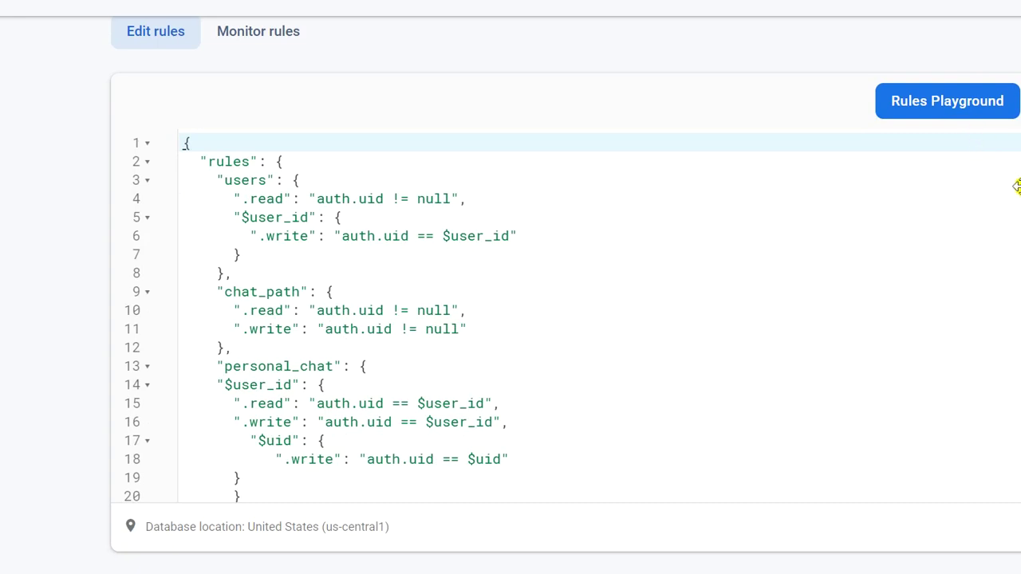
pyautogui.scroll(-2, 558, 319)
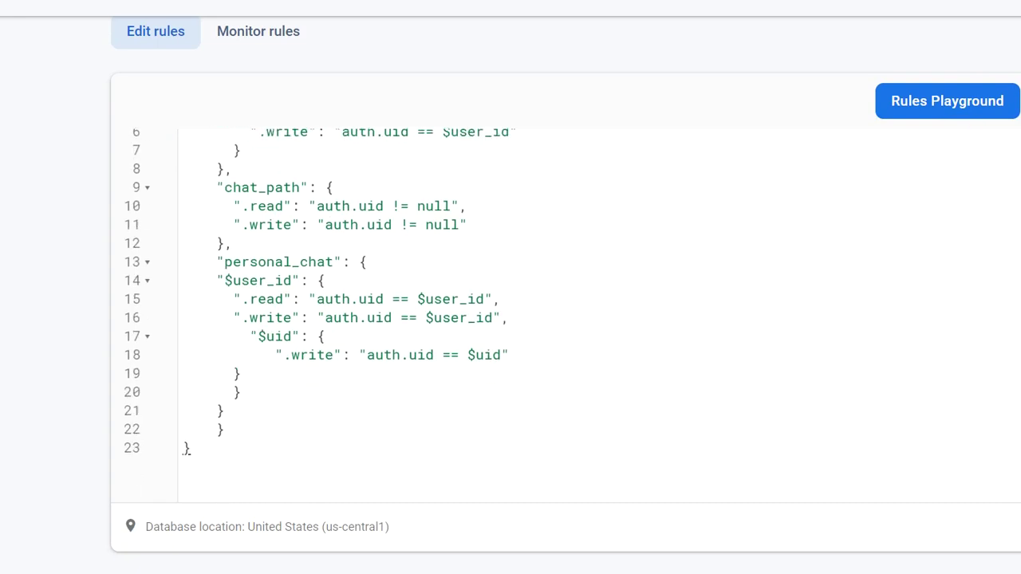
pyautogui.click(294, 280)
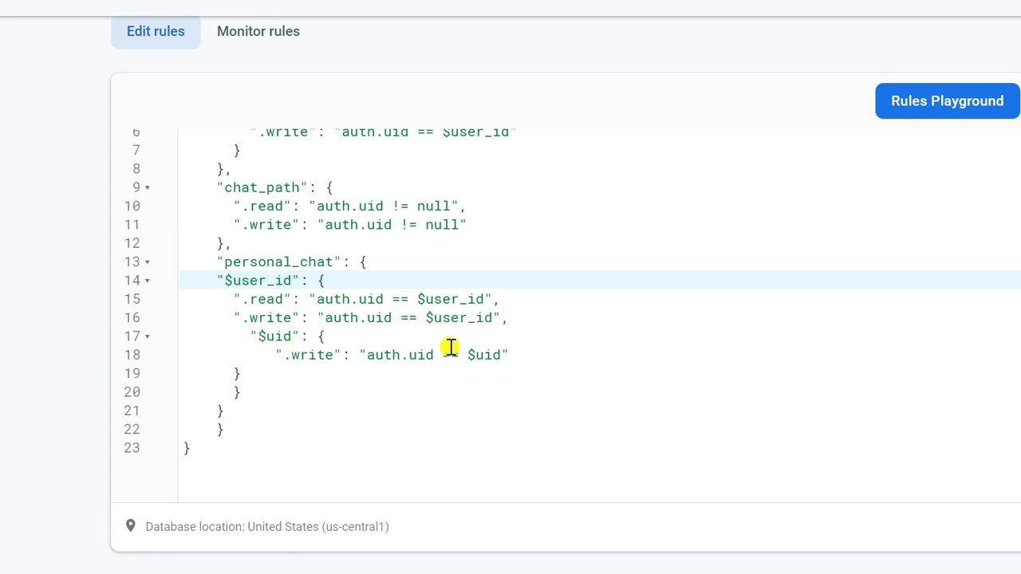
pyautogui.click(507, 302)
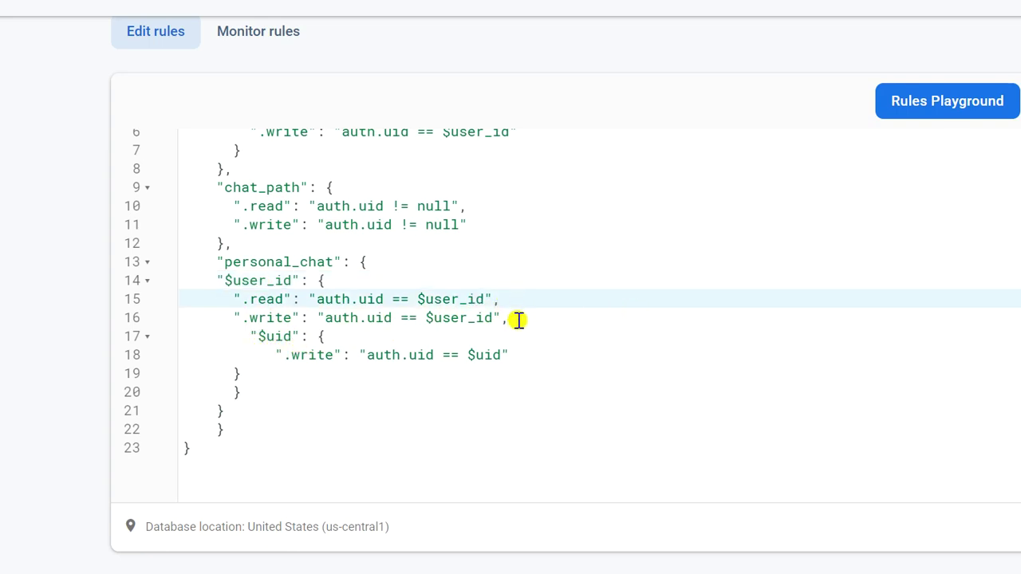
pyautogui.click(518, 320)
pyautogui.write(',')
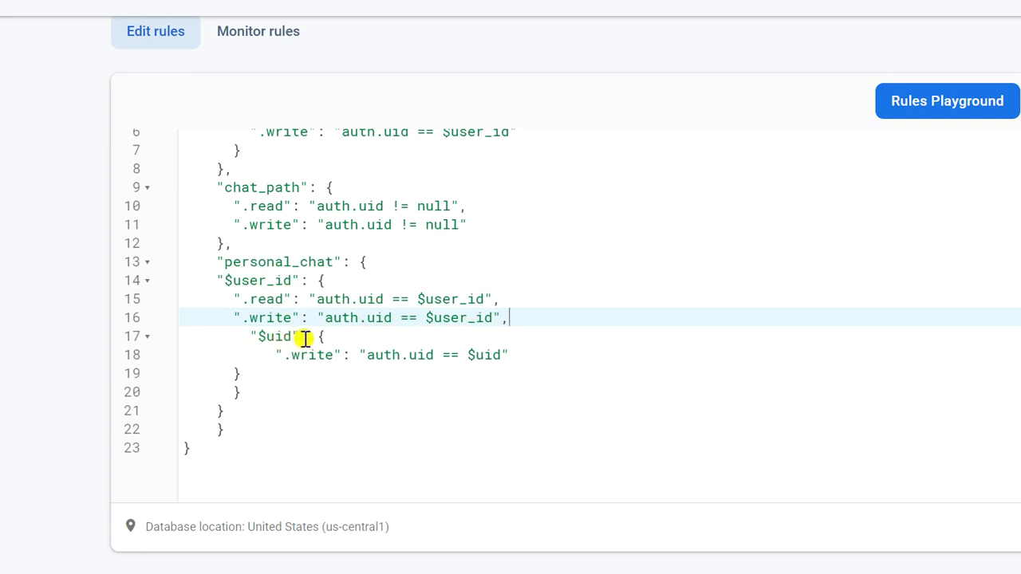
pyautogui.click(337, 339)
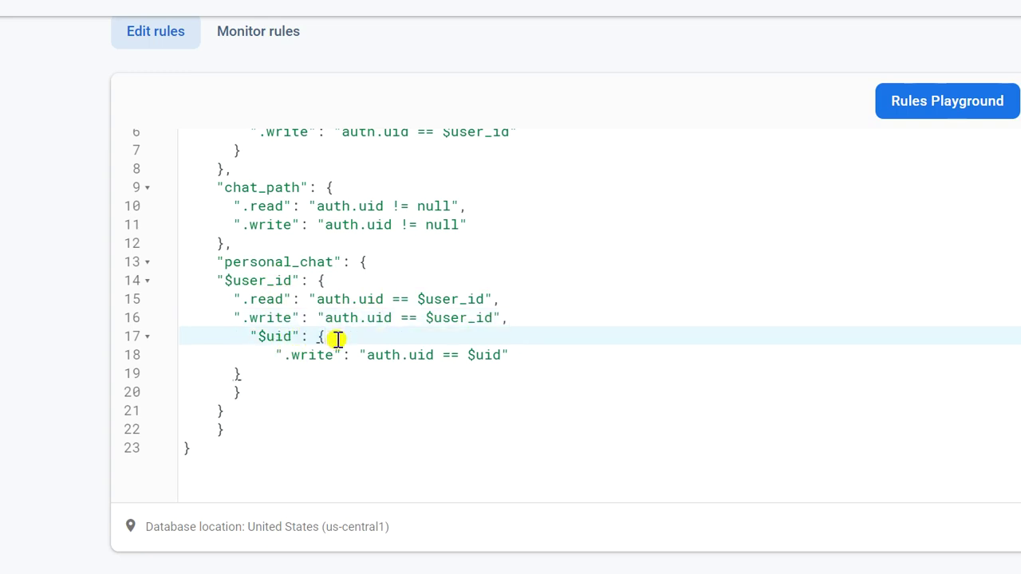